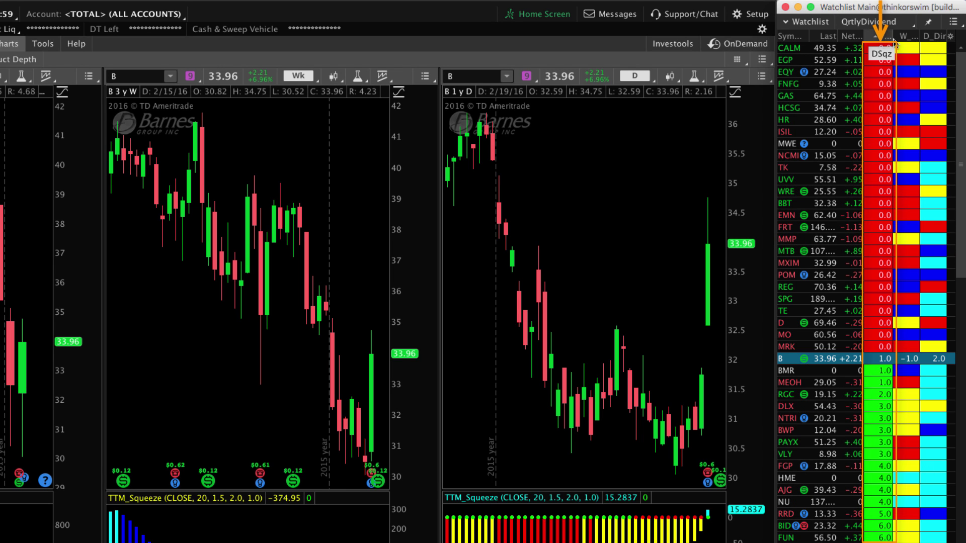
Widen the DSqz column of the QrtlyDividend watchlist slightly
drag(894, 38, 898, 38)
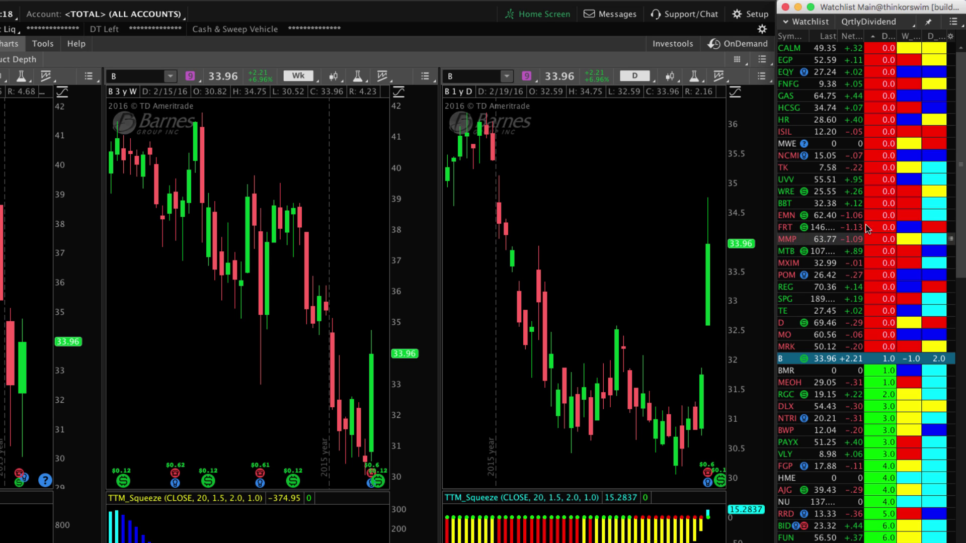
click(844, 132)
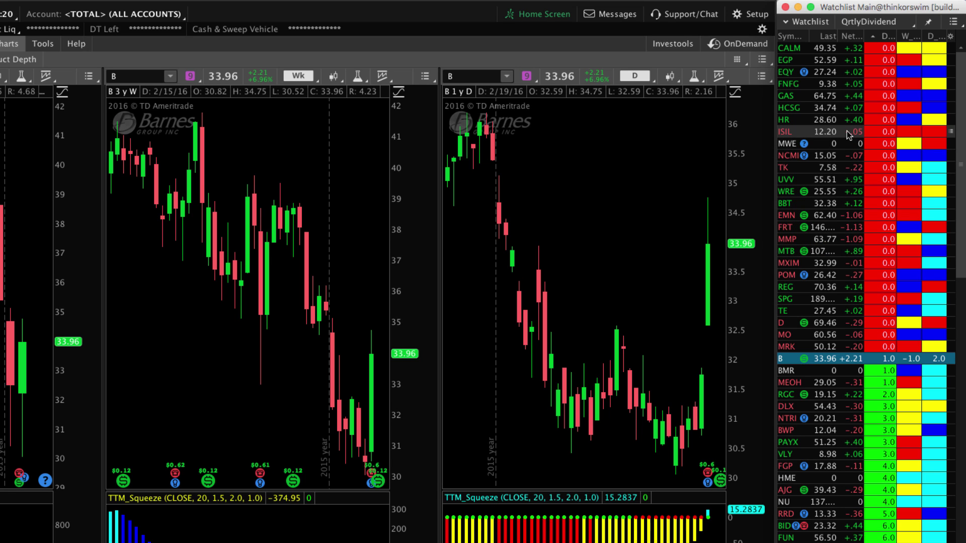
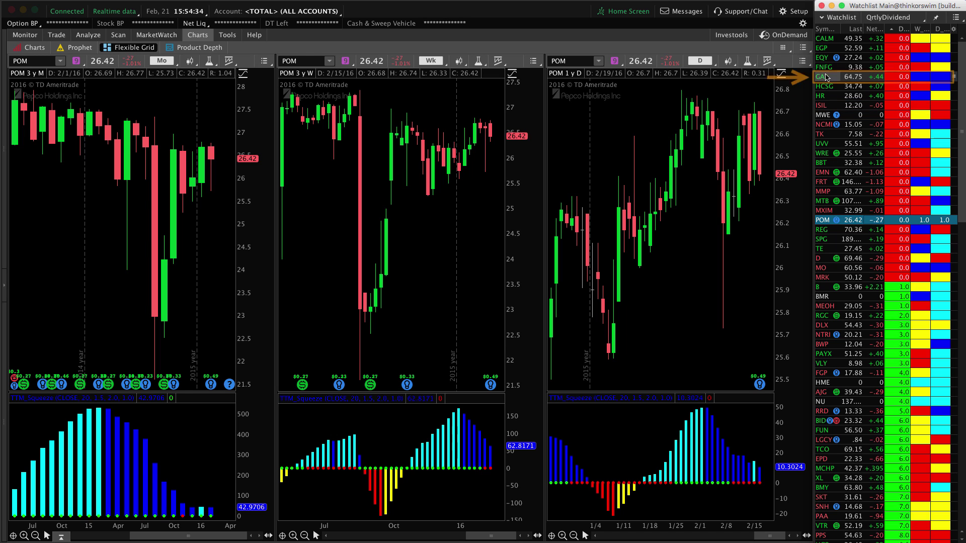
View the charts of the watchlist symbols GAS, B and RGC one after another
click(881, 78)
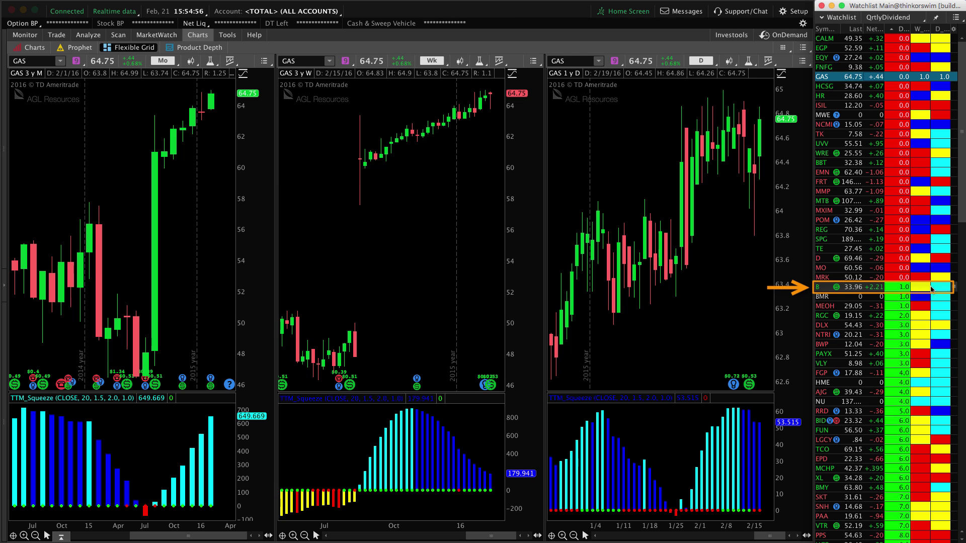
click(873, 289)
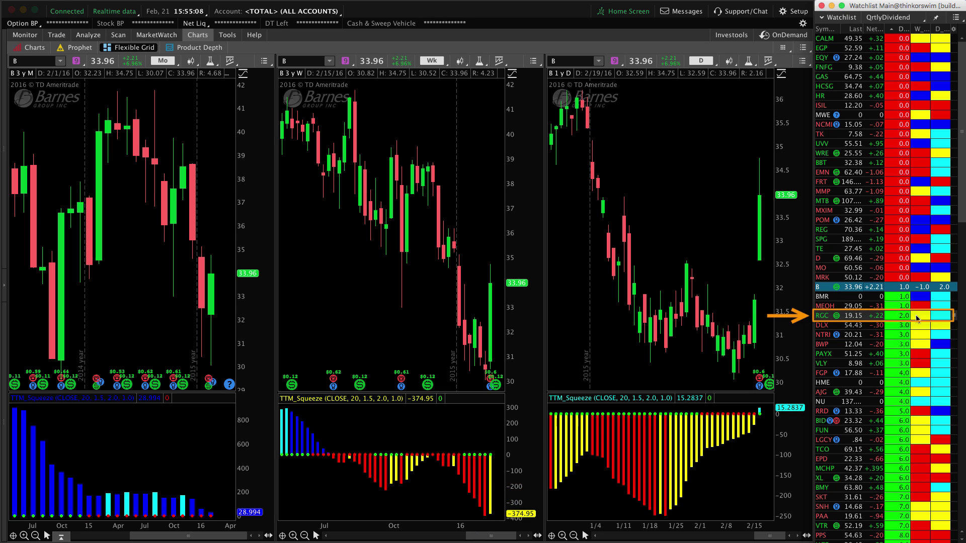
click(900, 318)
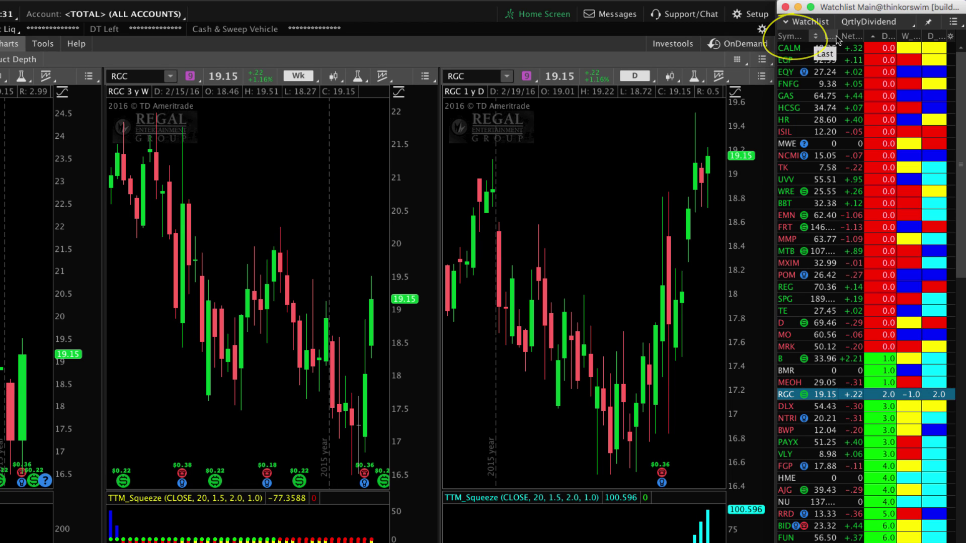
Open the watchlist's column customization and limit the available items to Custom Quotes
right_click(787, 40)
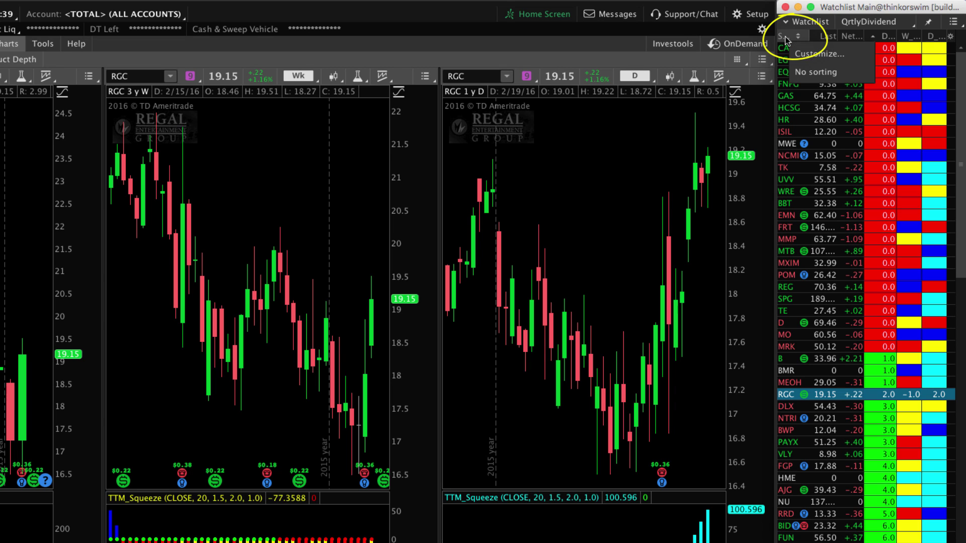
click(820, 54)
drag(833, 52, 412, 111)
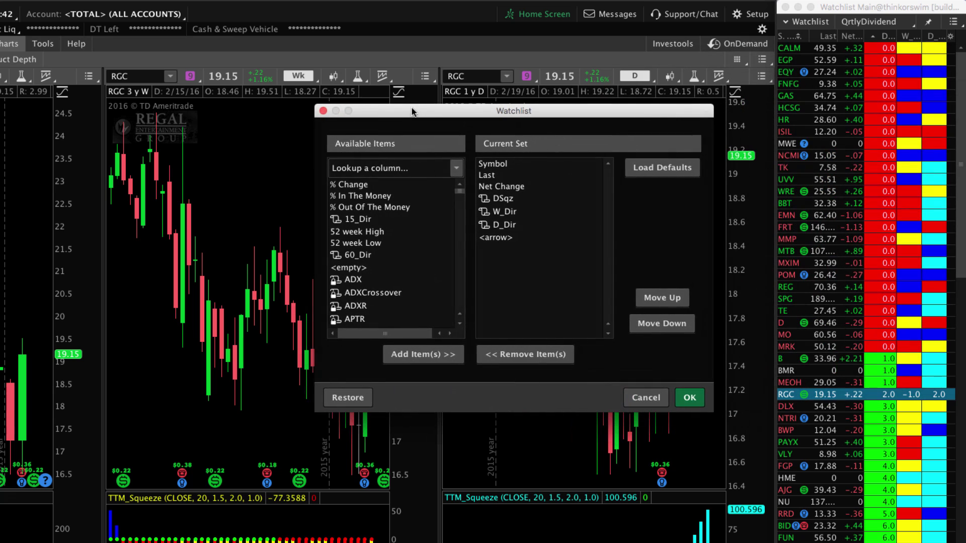
click(456, 170)
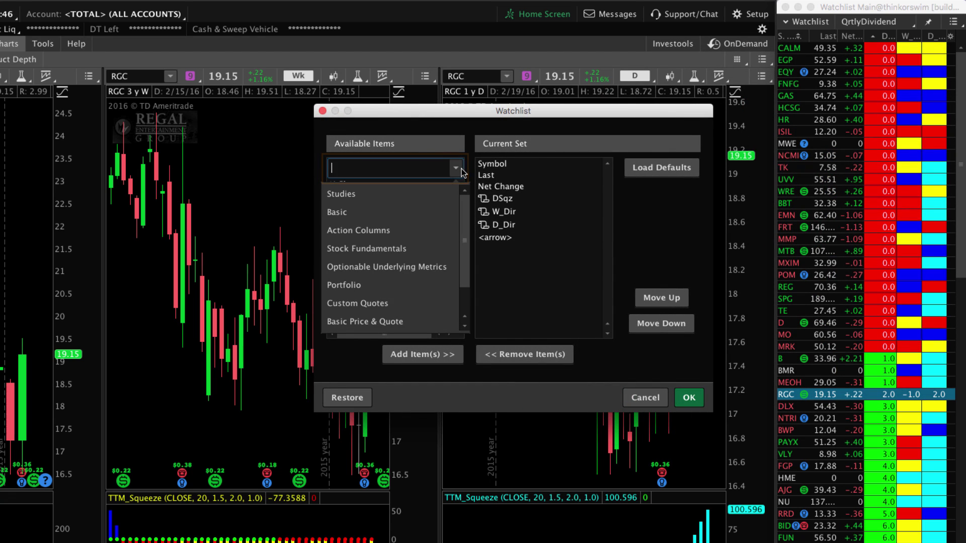
click(374, 306)
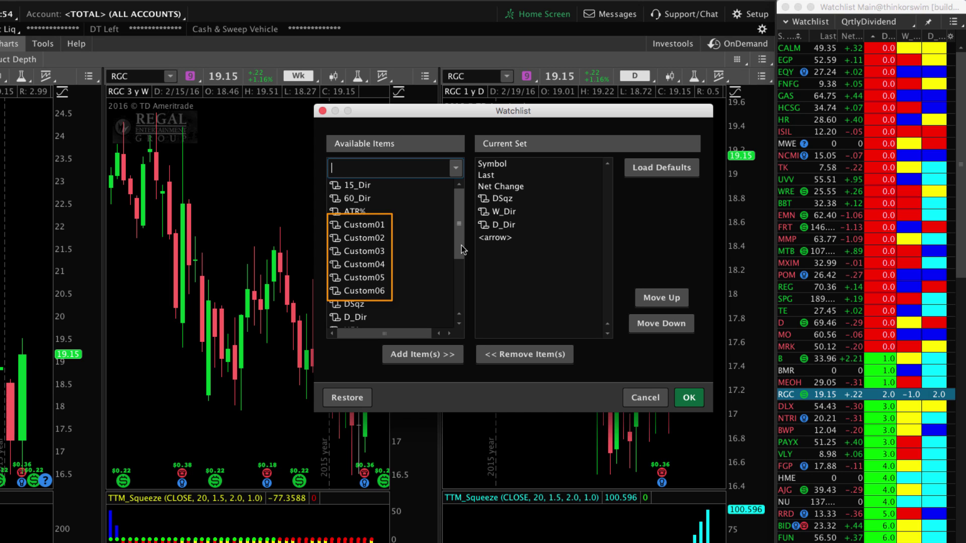
Add the unused custom quote Custom01 to the watchlist's current column set
click(367, 227)
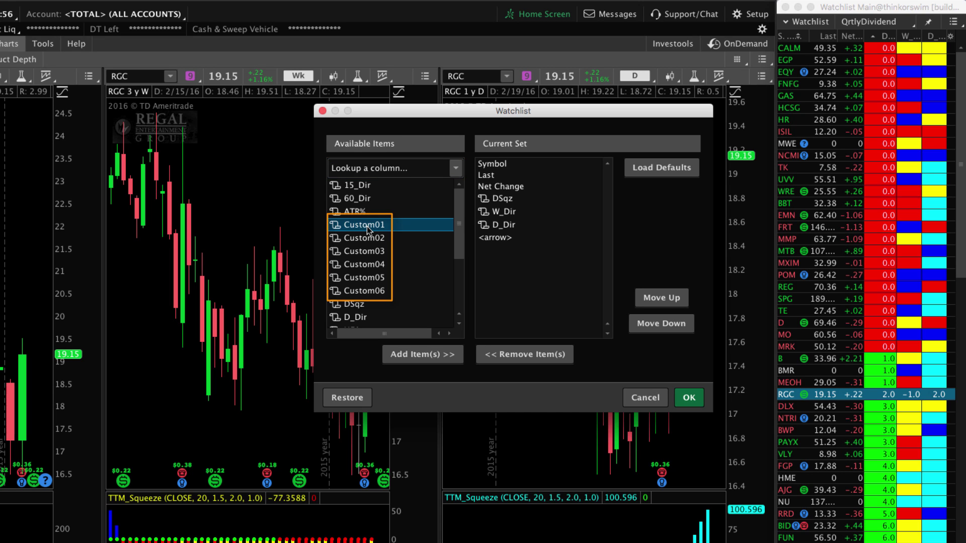
click(369, 238)
click(365, 252)
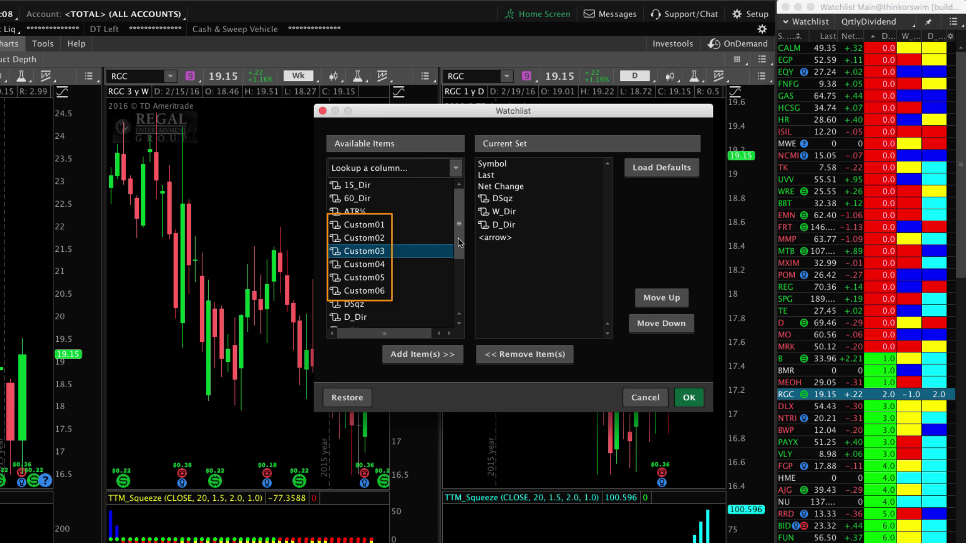
mouse_move(459, 231)
mouse_down()
mouse_move(457, 280)
mouse_move(460, 228)
mouse_up()
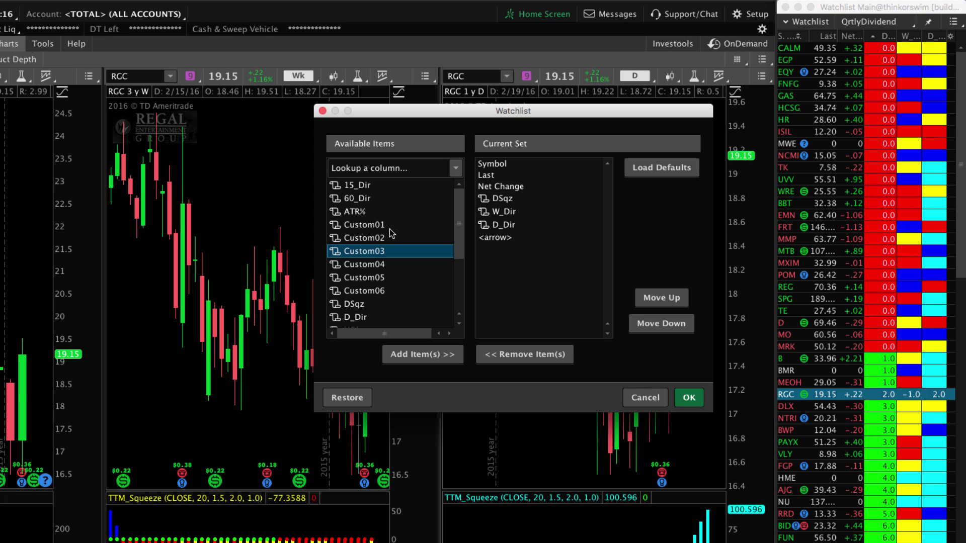
click(358, 227)
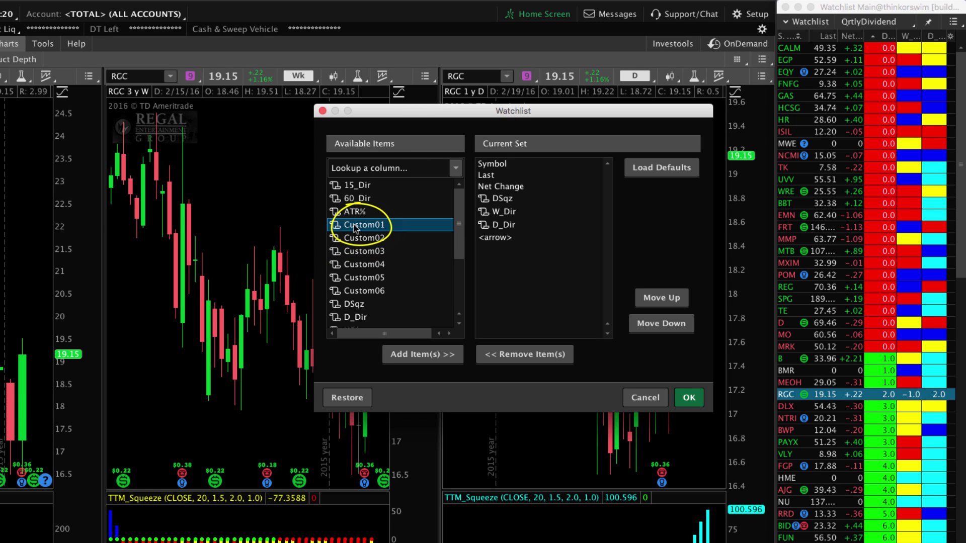
double_click(356, 228)
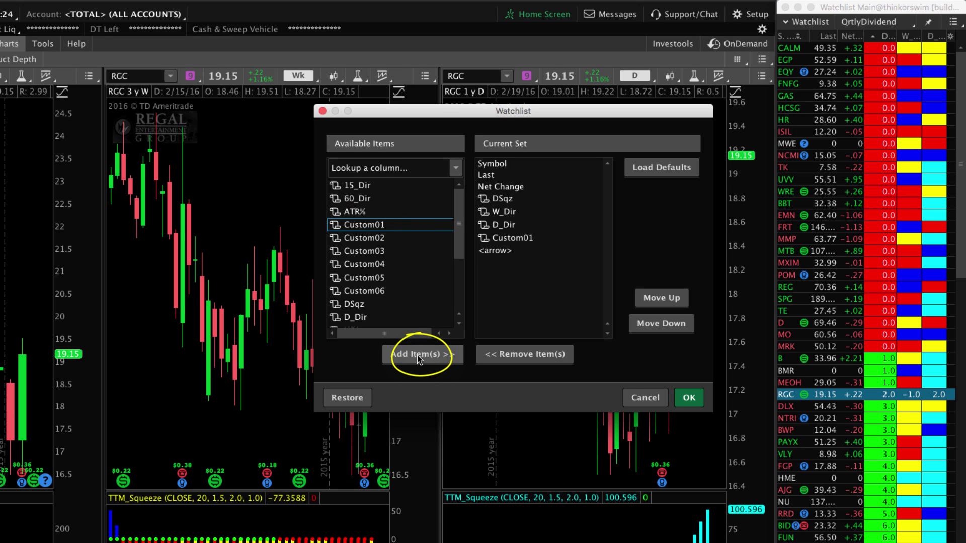
Open the formula of the added Custom01 column in the thinkScript Editor
click(506, 240)
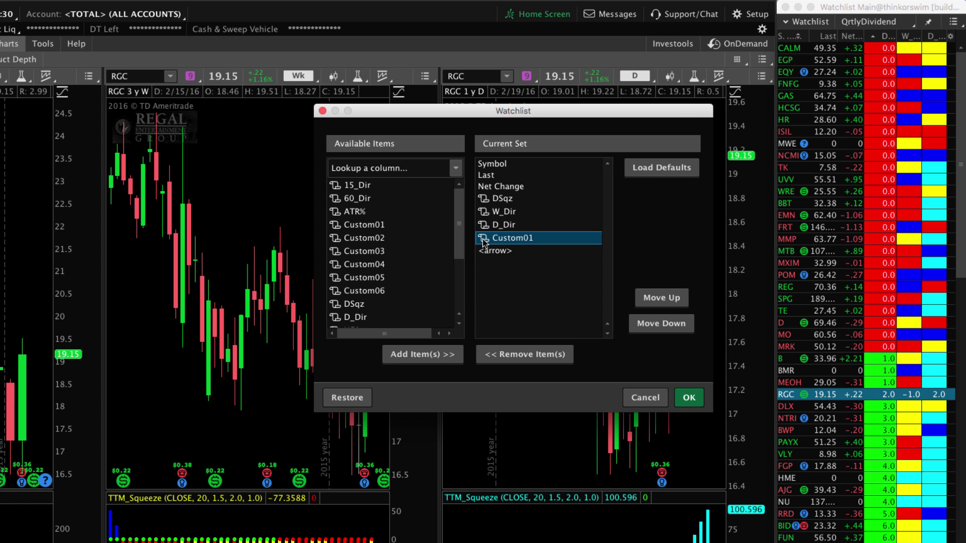
double_click(484, 241)
drag(745, 48, 239, 113)
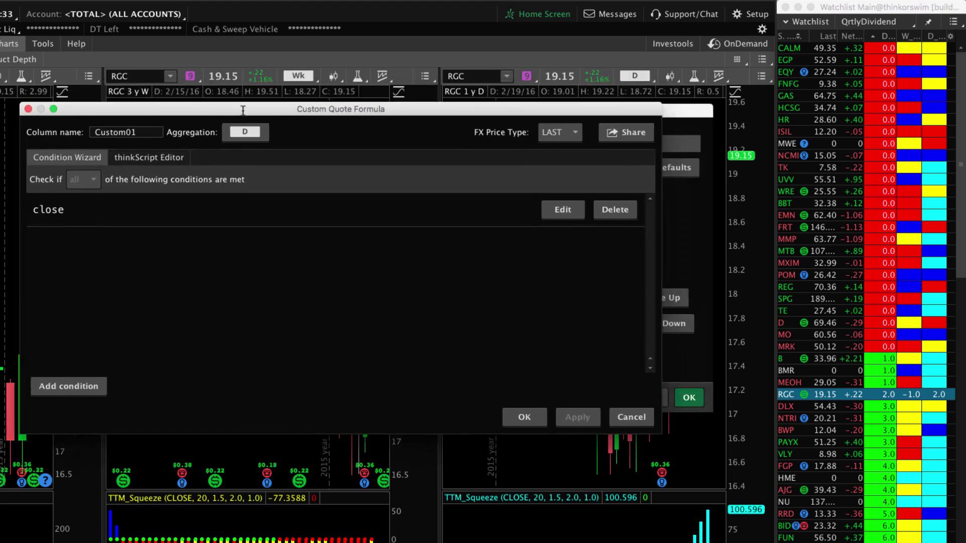
click(141, 162)
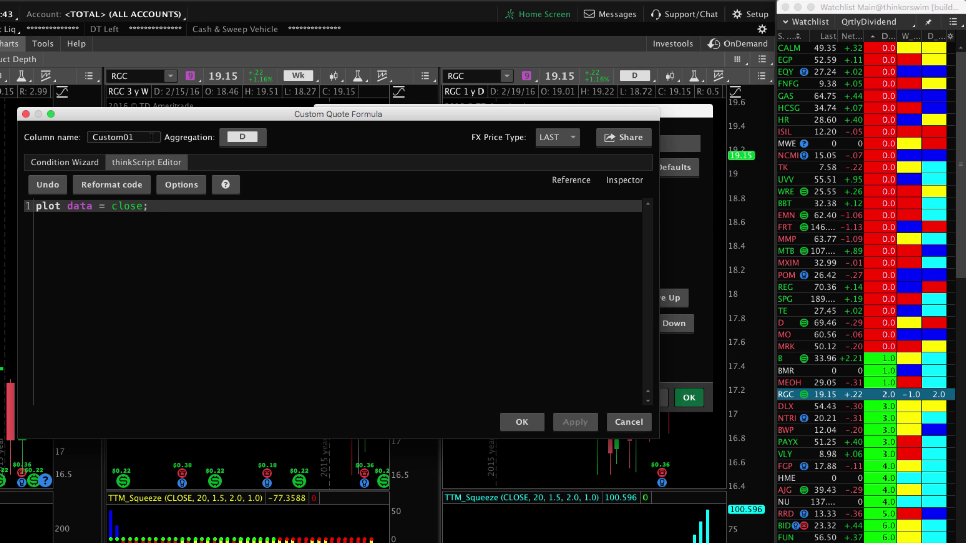
Name the custom column W_Sqz and set its aggregation to Week
drag(152, 137, 92, 137)
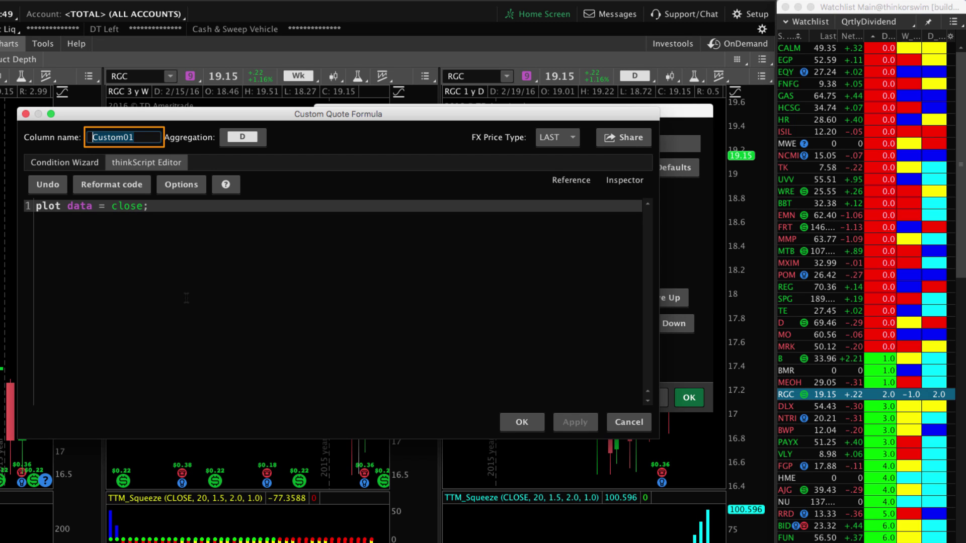
text(W)
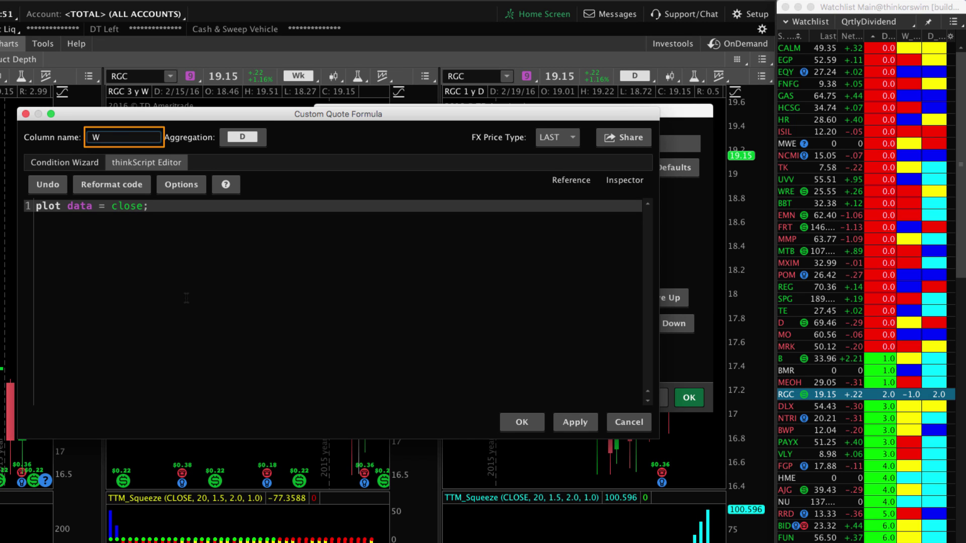
text(_Sqz)
click(242, 140)
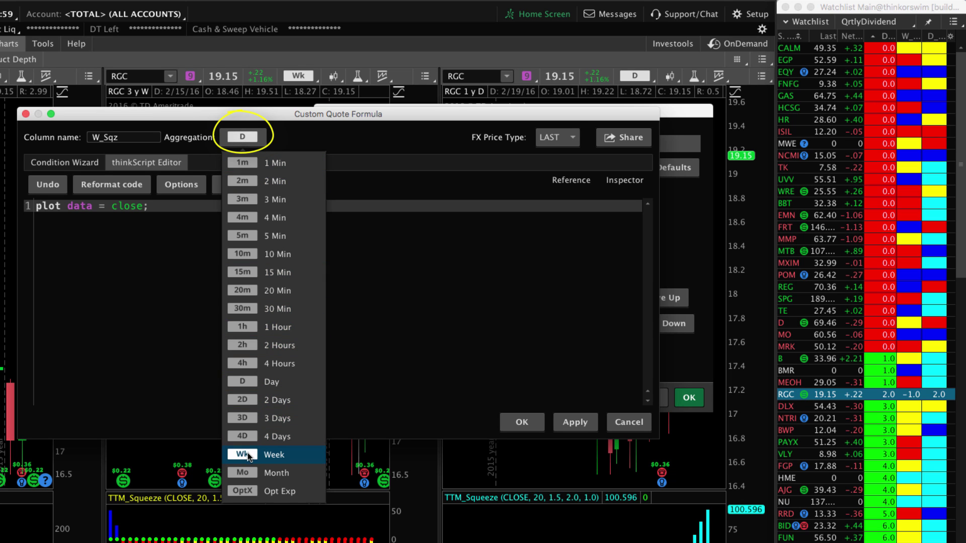
click(248, 455)
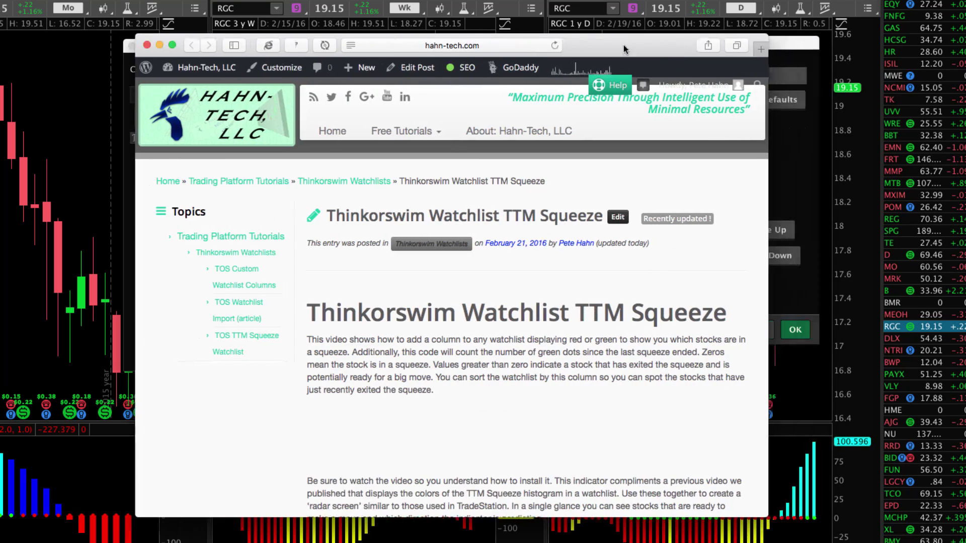
Switch to the hahn-tech.com page in the browser and copy the complete TTM Squeeze watchlist code, from "input price" through the AssignBackgroundColor line
drag(623, 44, 569, 37)
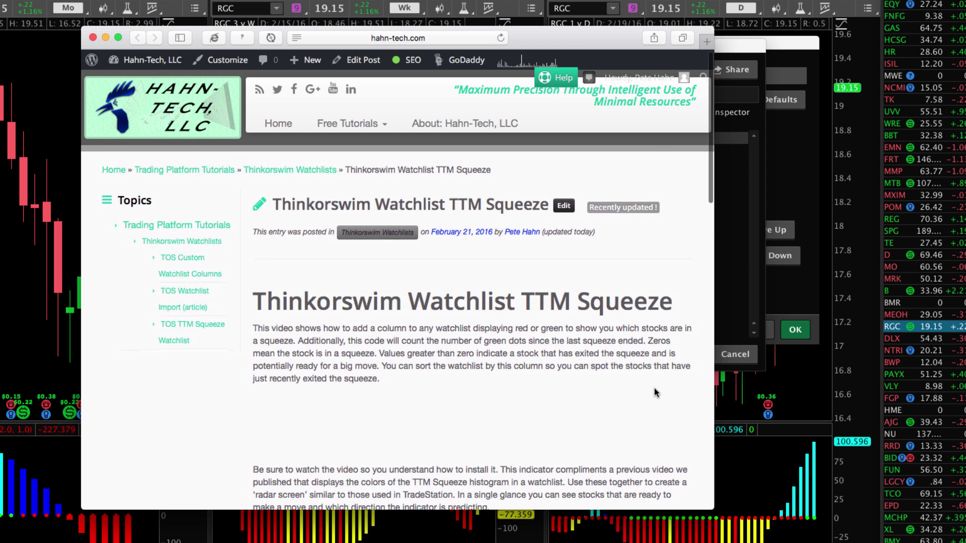
scroll(654, 387, down, 10)
scroll(654, 389, down, 3)
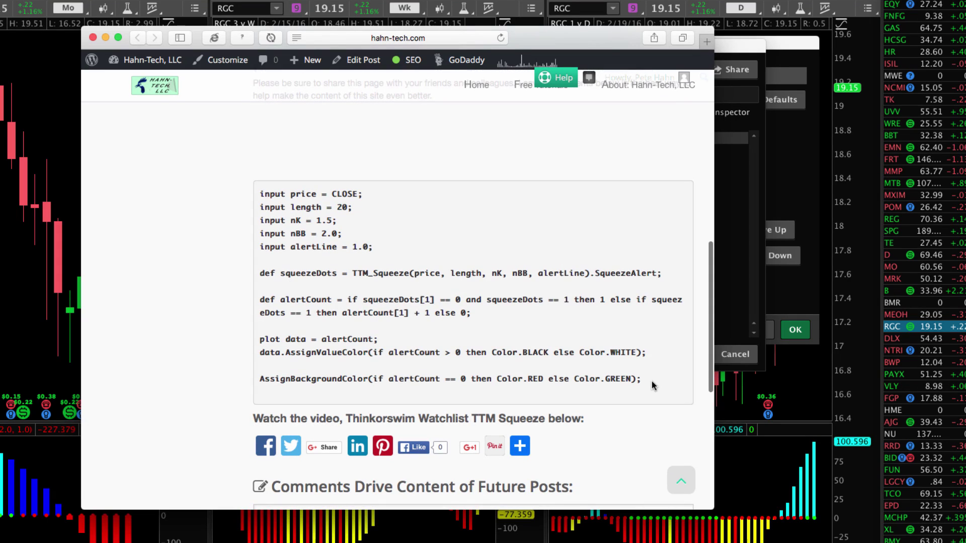
drag(642, 381, 260, 193)
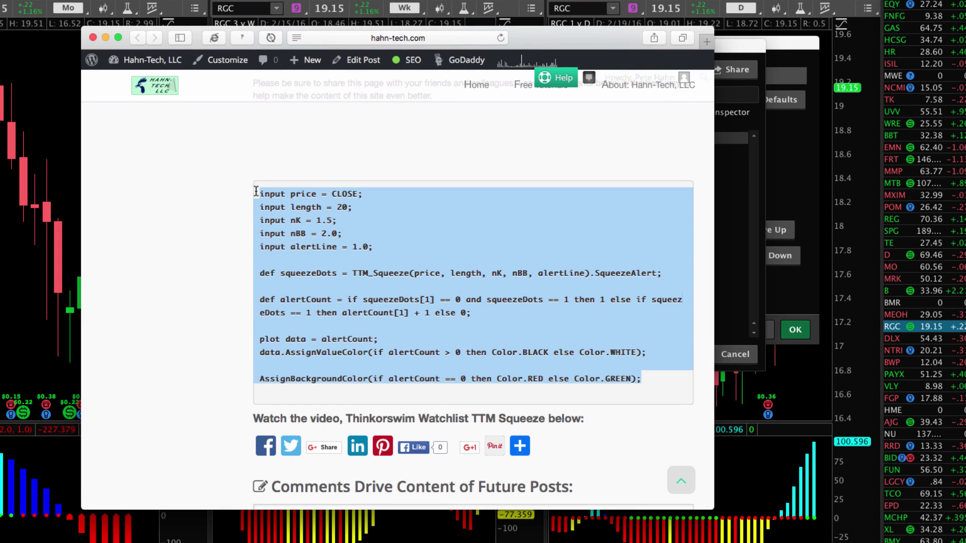
right_click(300, 216)
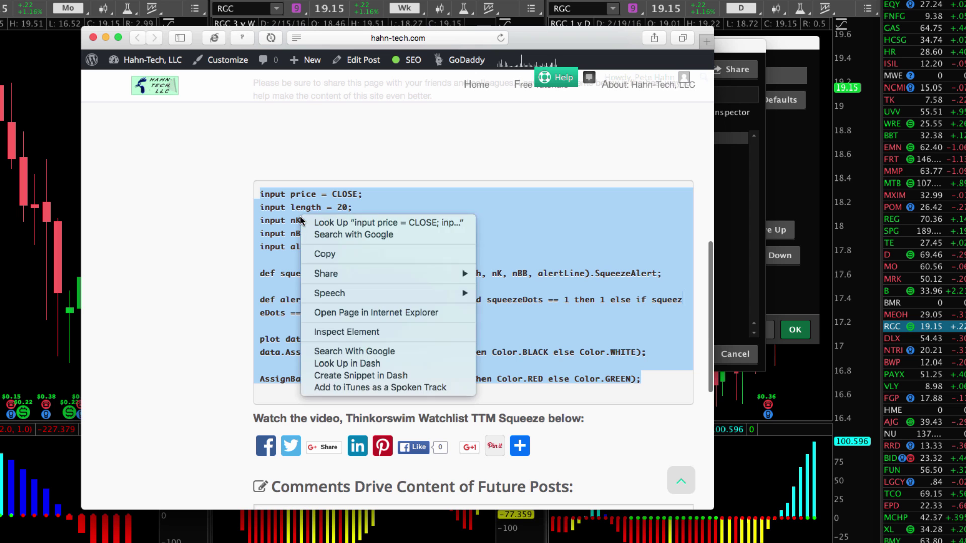
click(320, 256)
drag(551, 44, 832, 35)
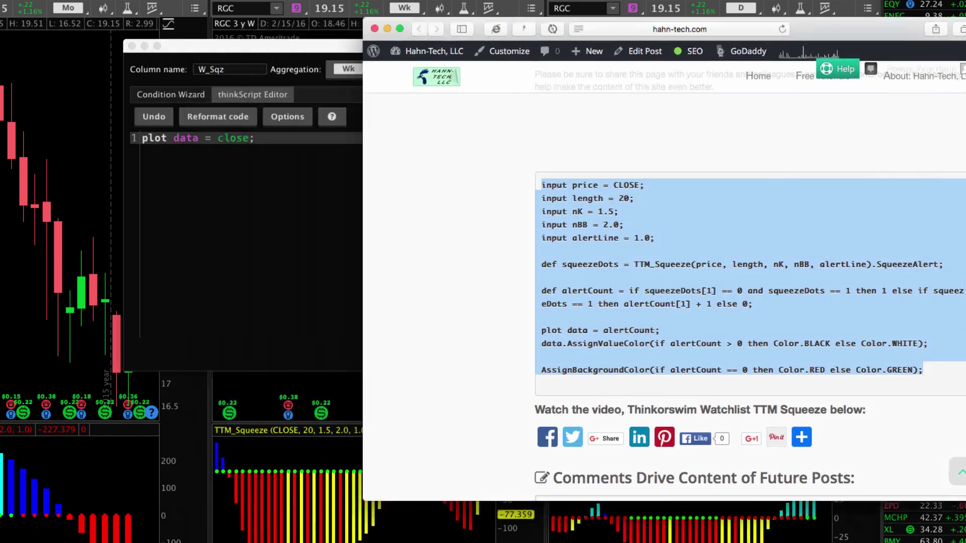
Back in thinkorswim, replace the default "plot data = close;" script of W_Sqz with the copied TTM Squeeze code
key(super+Tab)
click(138, 138)
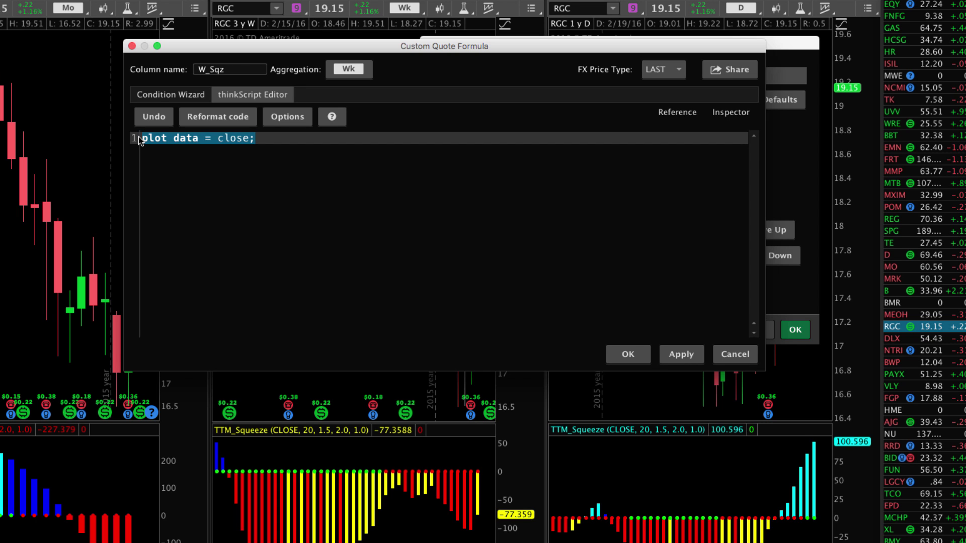
key(BackSpace)
right_click(177, 139)
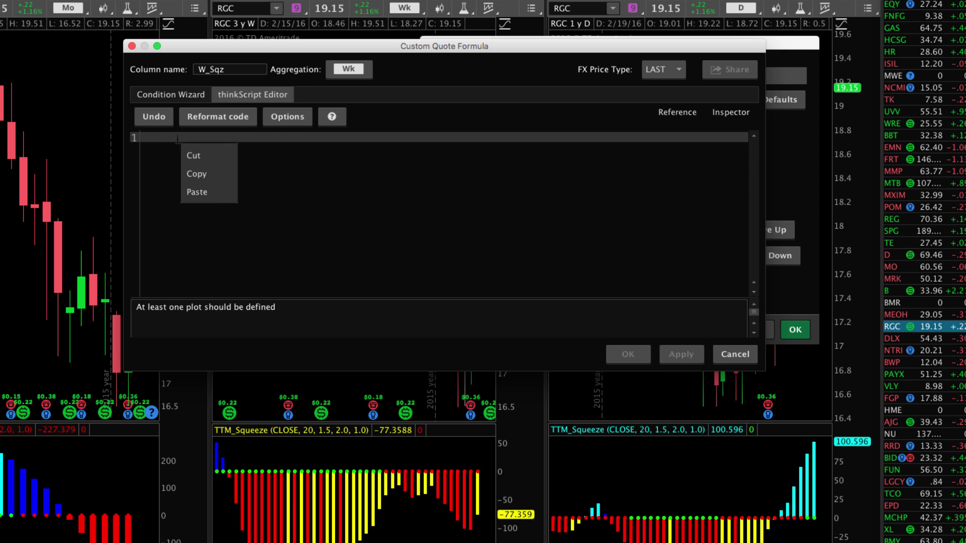
click(209, 193)
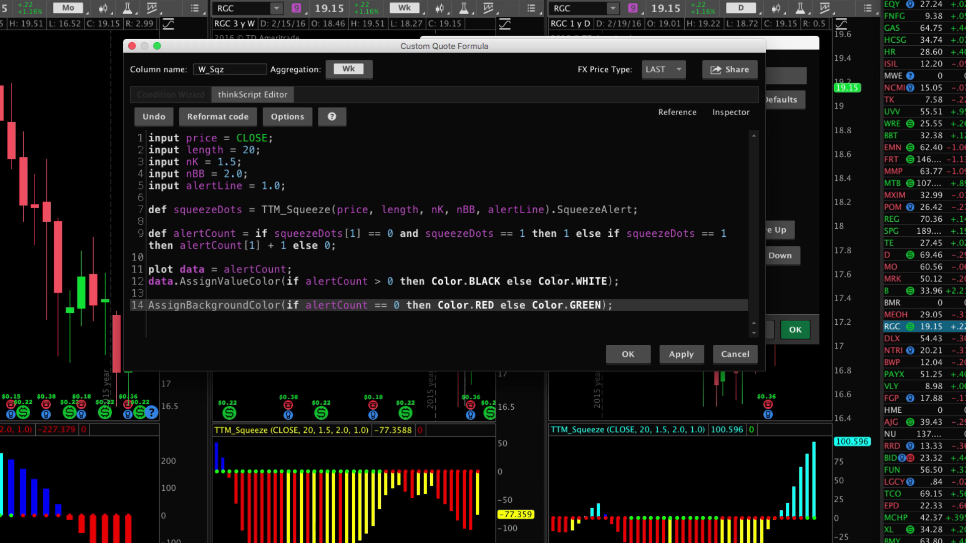
Apply the W_Sqz formula and accept the watchlist's new column set
click(681, 355)
click(626, 355)
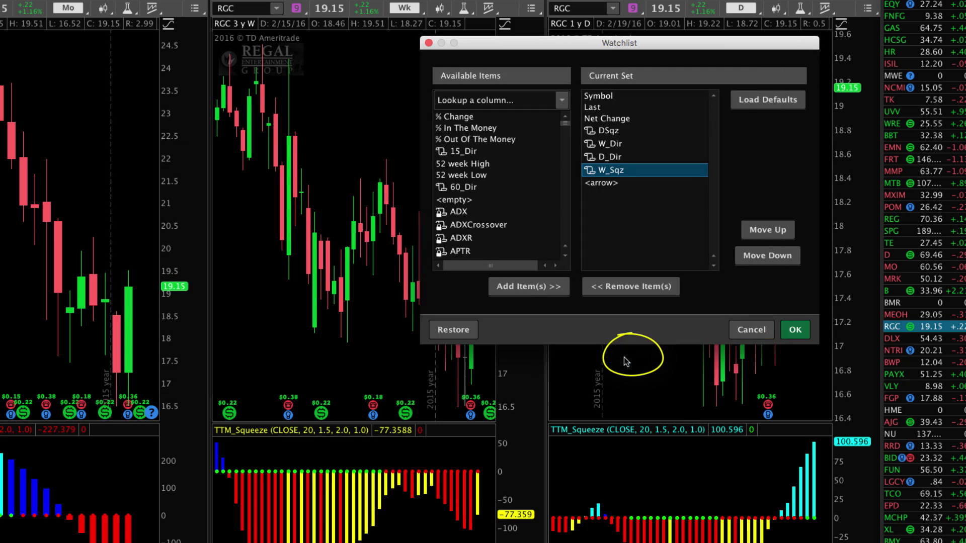
click(795, 330)
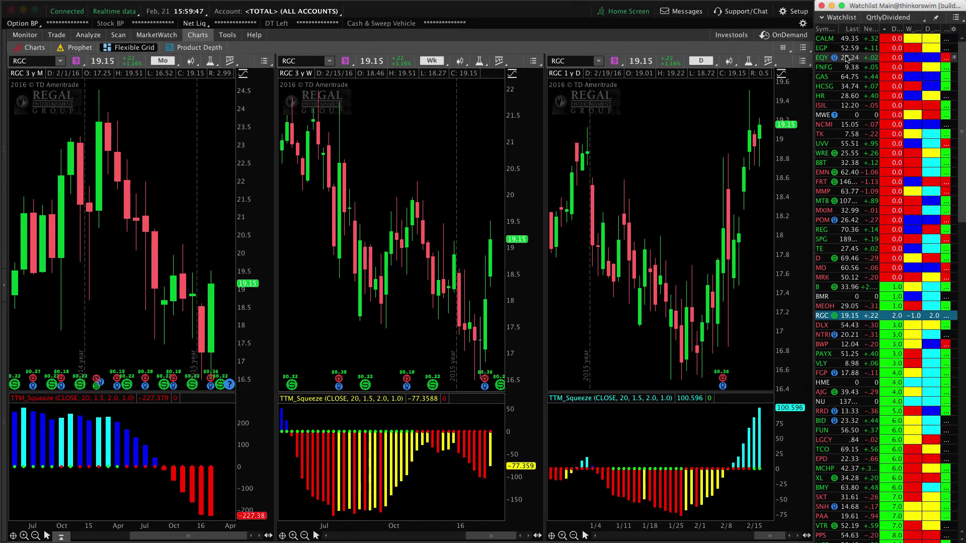
Widen the watchlist window and move the W_Sqz column between Net Chng and DSqz
drag(814, 45, 723, 50)
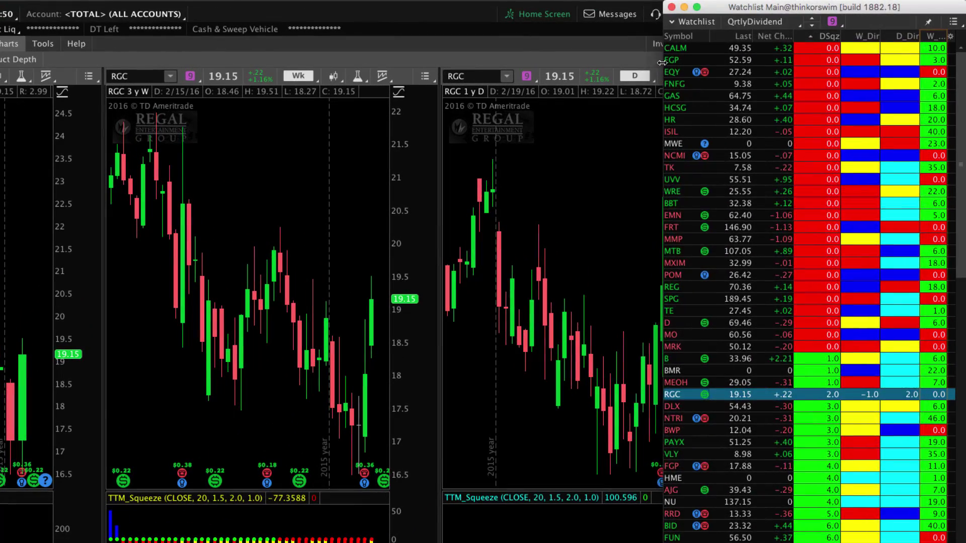
drag(661, 63, 635, 65)
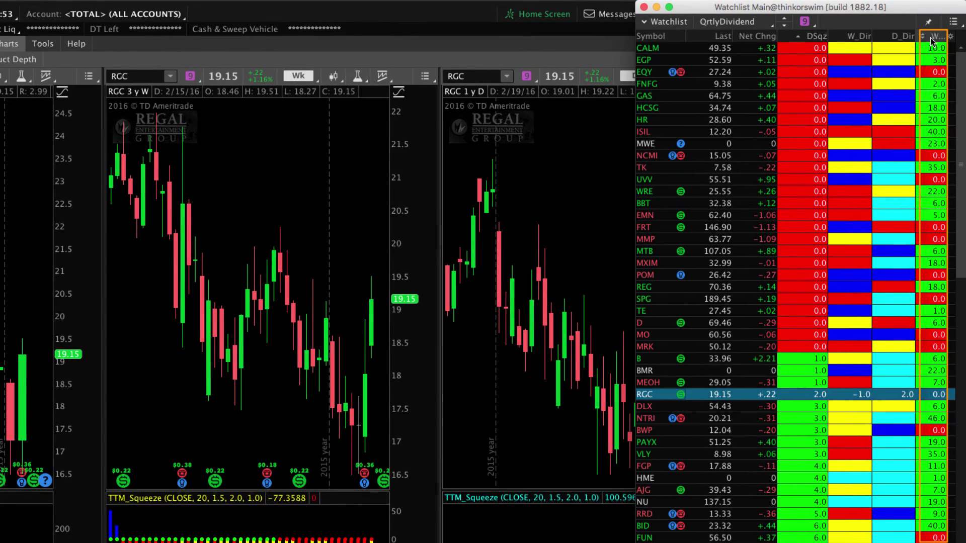
drag(927, 38, 796, 44)
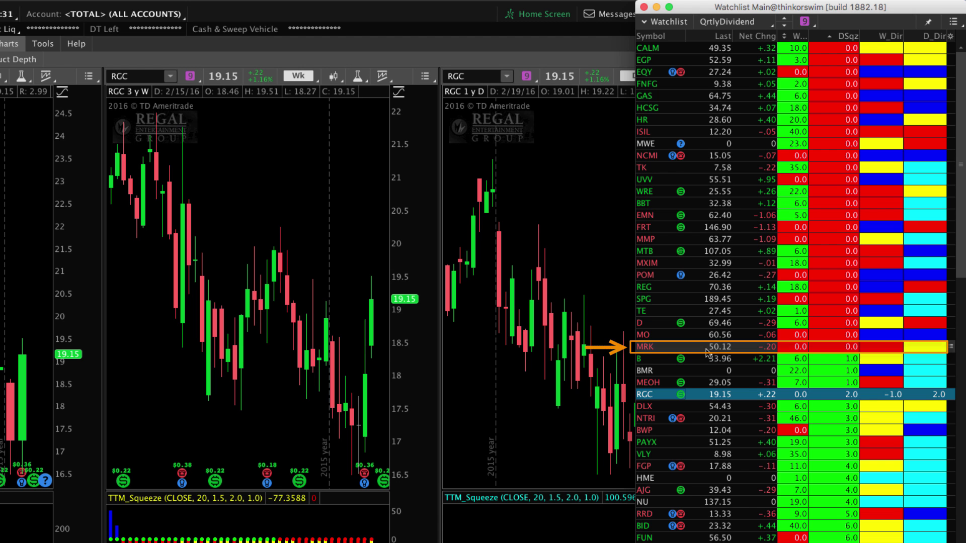
Load MRK from the watchlist into the linked charts and narrow the watchlist window to uncover the daily chart
click(718, 347)
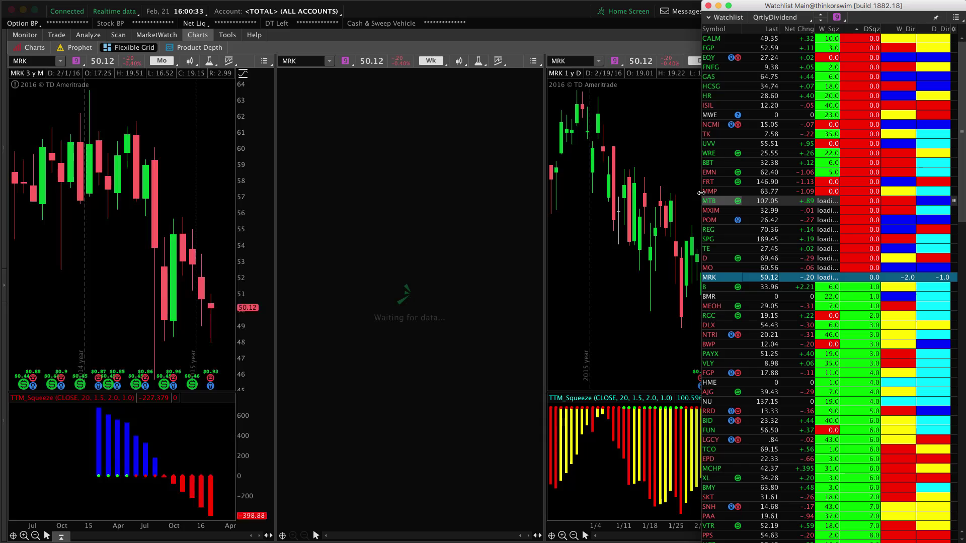
drag(759, 195, 816, 195)
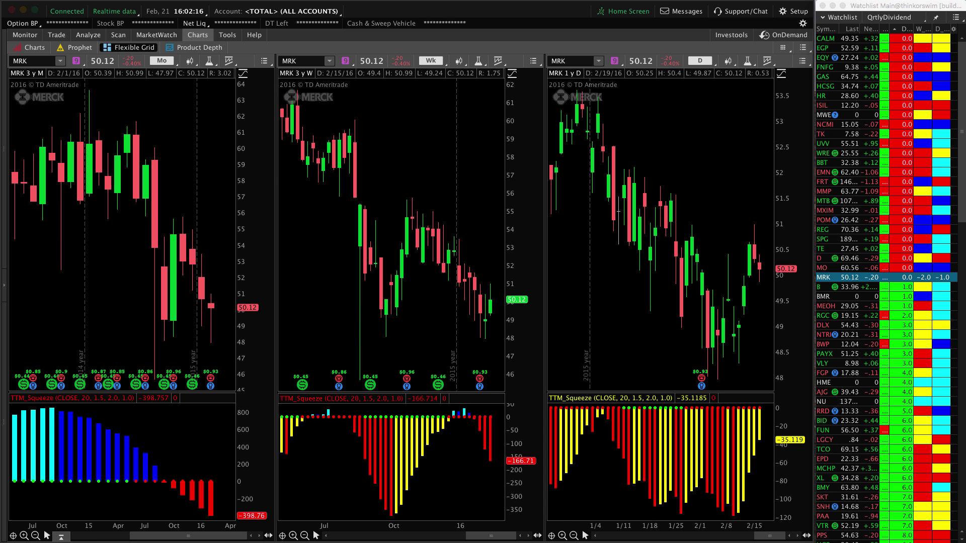
Switch to the hahn-tech.com page in the browser and review the top of the Thinkorswim Watchlist TTM Squeeze article, briefly highlighting its heading
key(super+Tab)
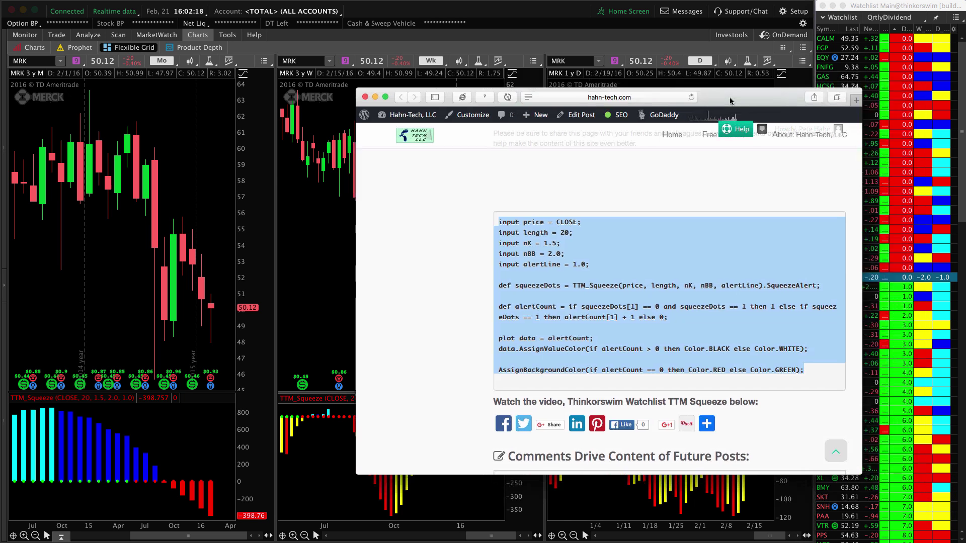
scroll(578, 188, up, 10)
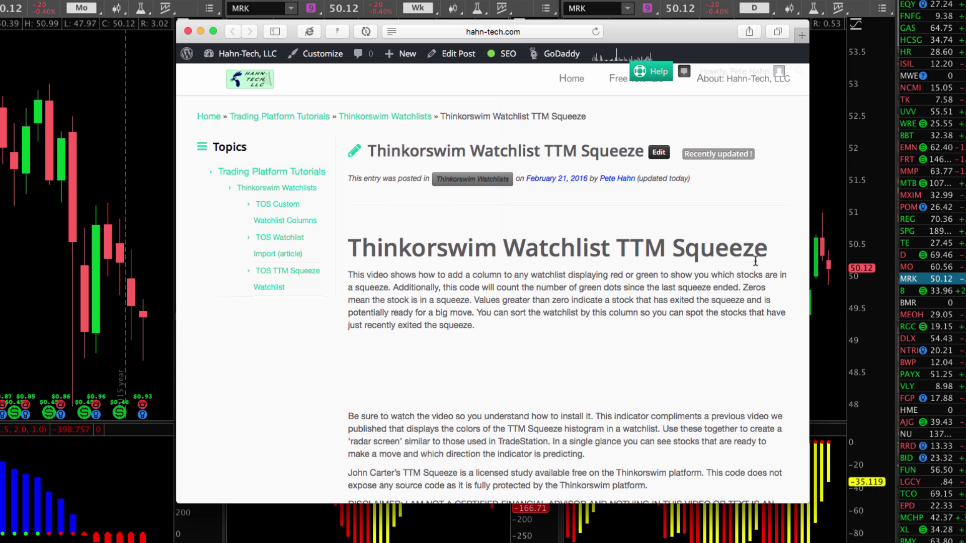
drag(766, 247, 354, 250)
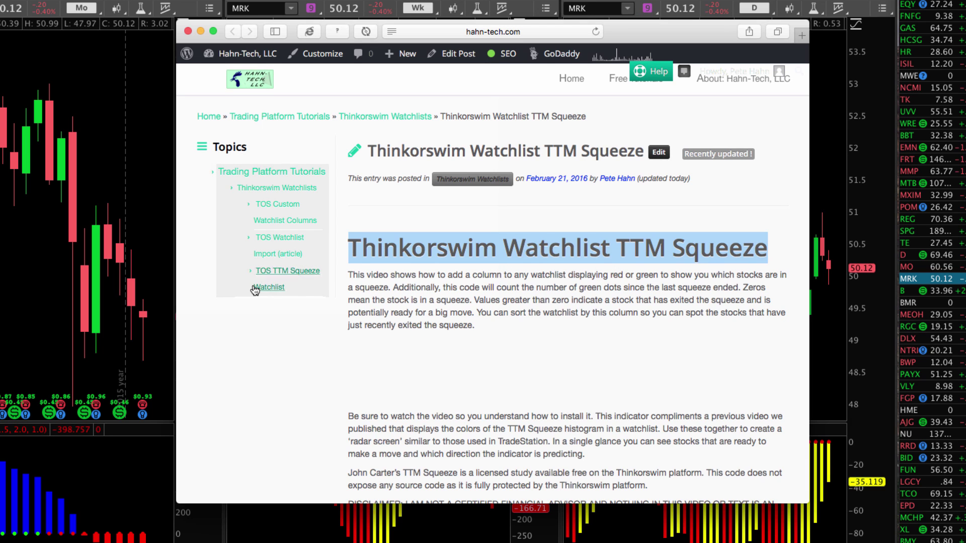
click(404, 347)
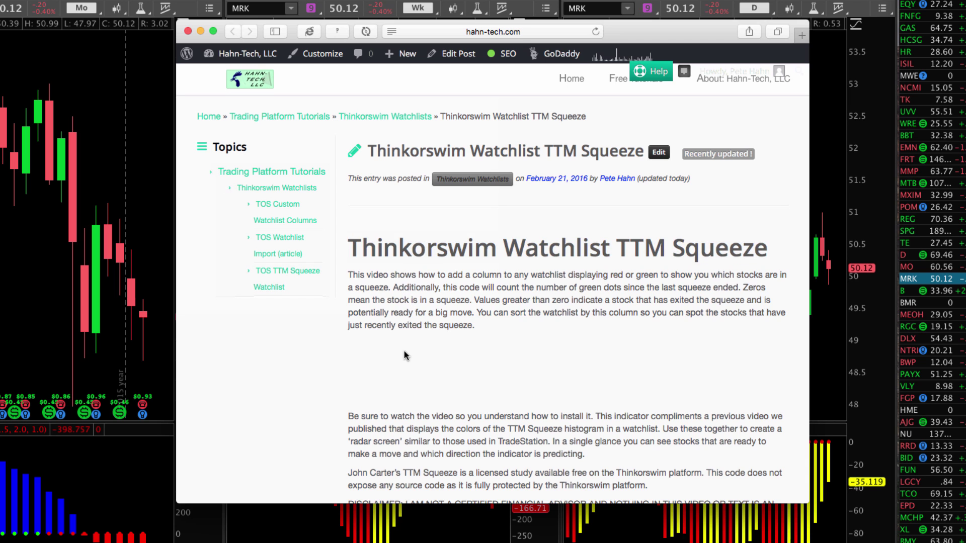
Hide the browser, switch to the untitled text document and reposition its window to show the full hahn-tech.com/thinkorswim-watchlist-ttm-squeeze/ link
key(super+h)
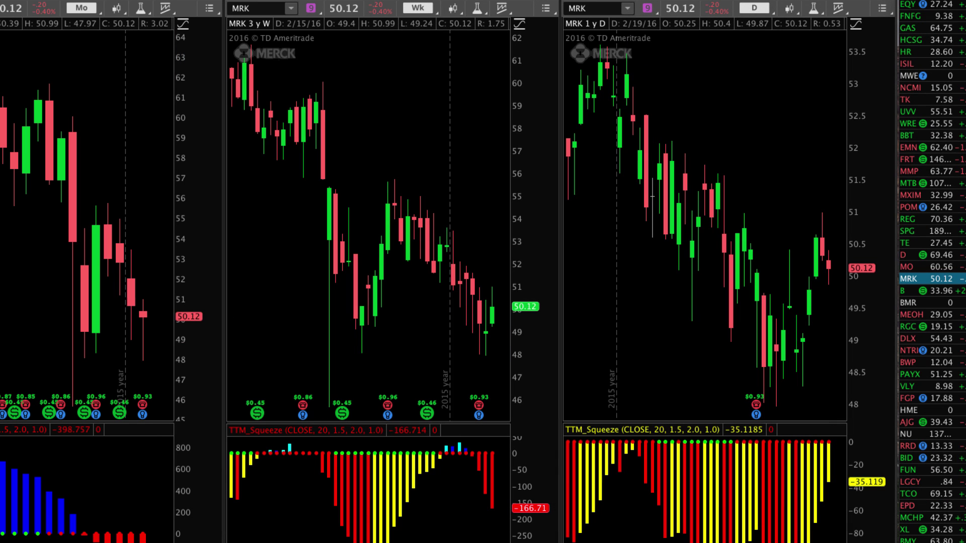
key(super+Tab)
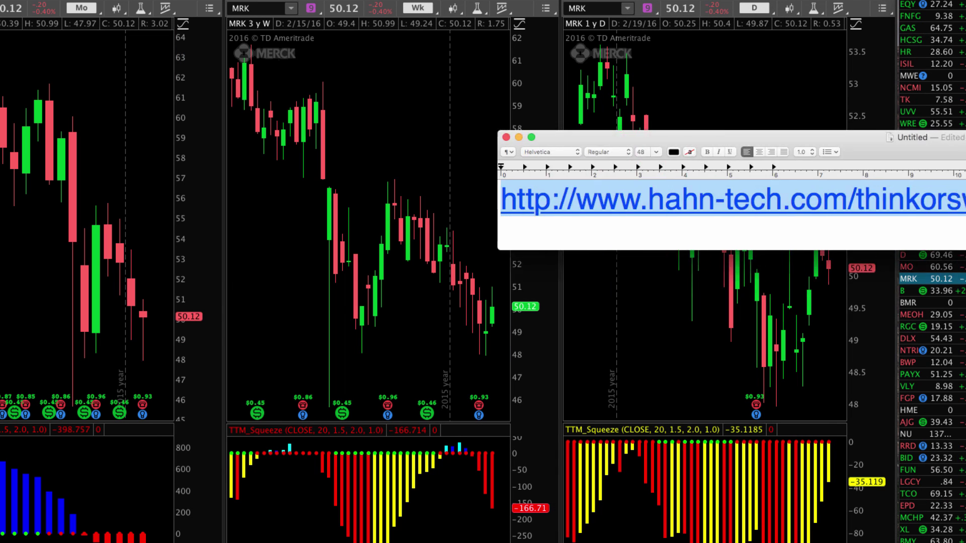
drag(886, 160, 783, 165)
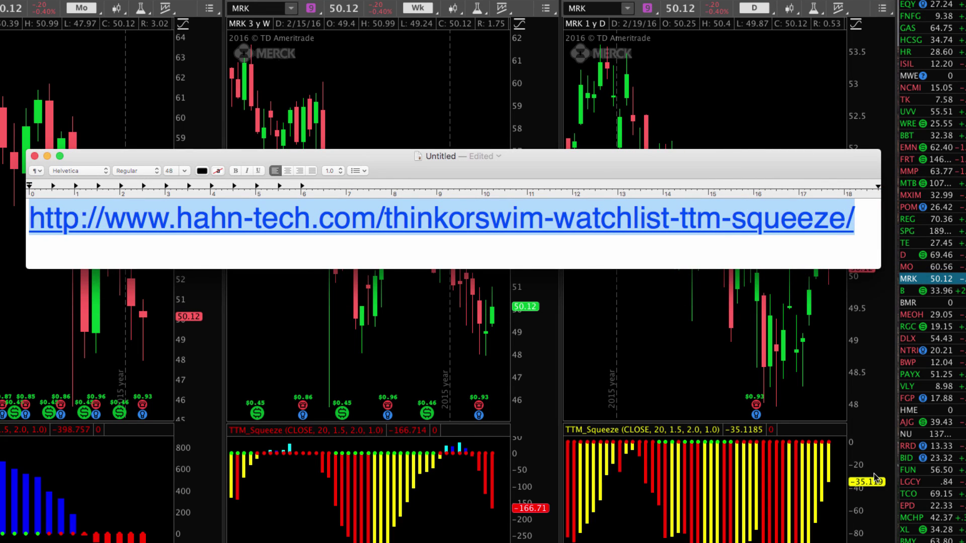